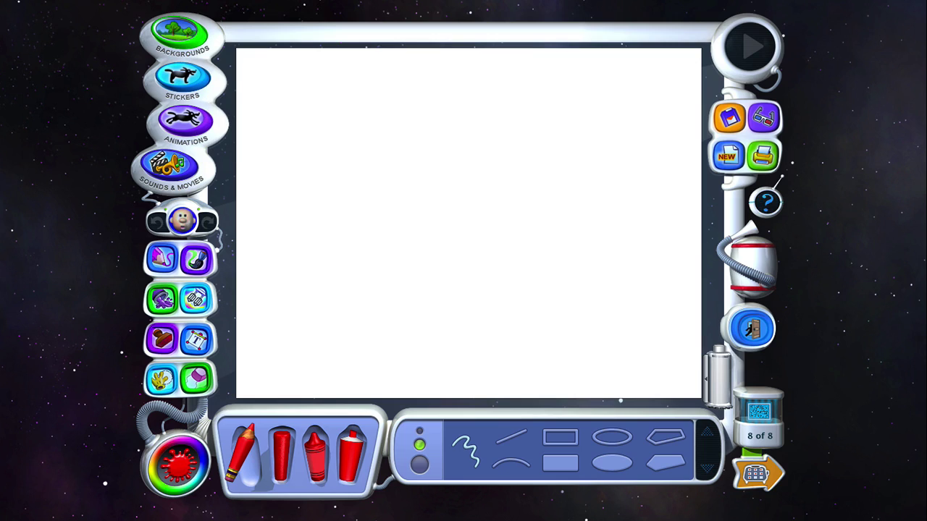
Step: Turn on Small Kids Mode from the Kid Pix menu and bring up the Backgrounds library
{"action": "left_click", "coordinate": [51, 2]}
{"action": "left_click", "coordinate": [52, 56]}
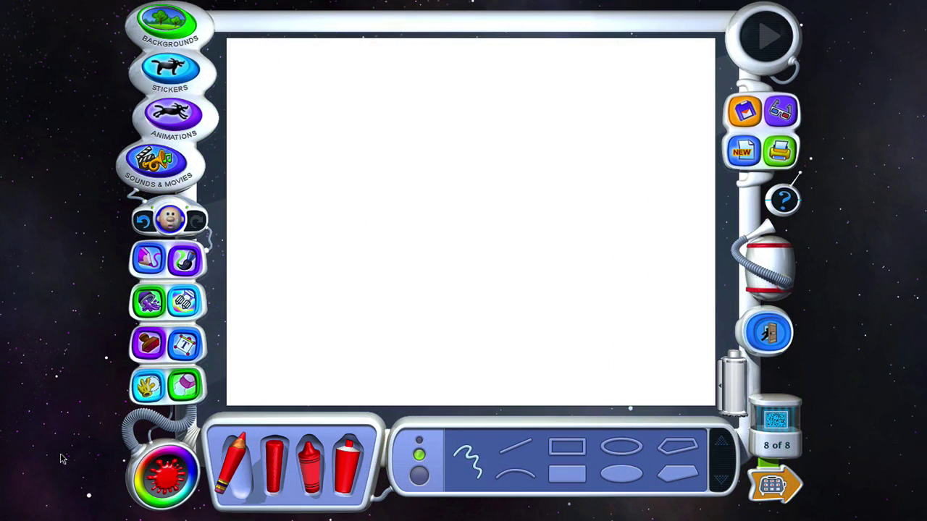
{"action": "left_click", "coordinate": [168, 25]}
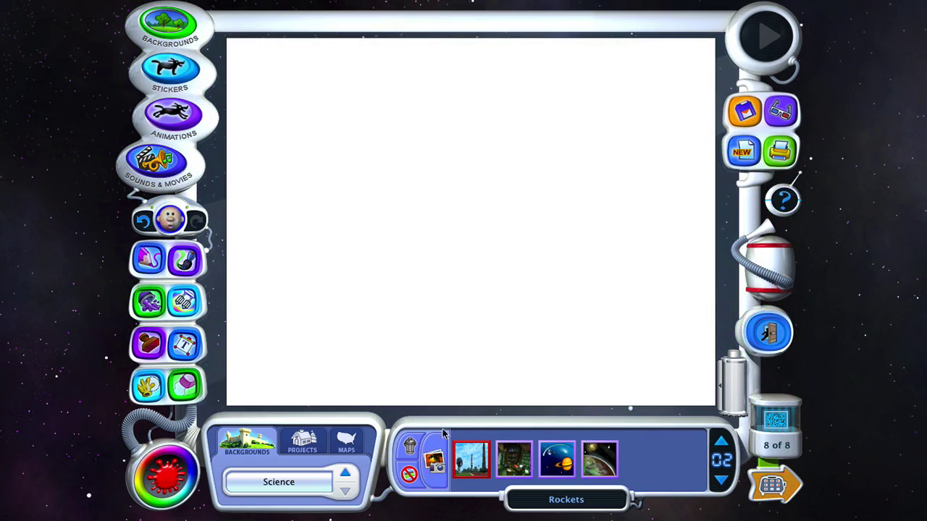
Step: Step through the background categories to 3D Scenes
{"action": "left_click", "coordinate": [348, 474]}
{"action": "left_click", "coordinate": [347, 474]}
{"action": "left_click", "coordinate": [347, 474]}
{"action": "left_click", "coordinate": [347, 474]}
{"action": "left_click", "coordinate": [348, 474]}
{"action": "left_click", "coordinate": [348, 475]}
{"action": "left_click", "coordinate": [348, 475]}
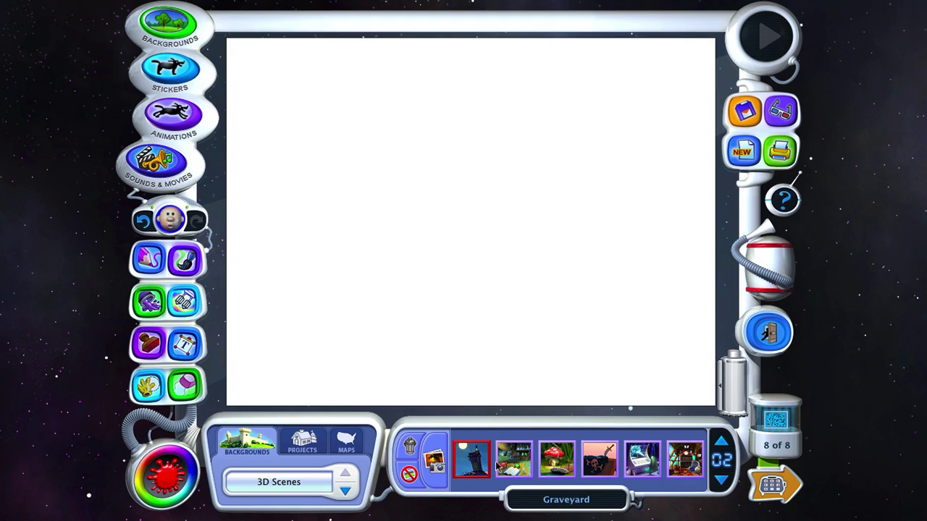
Step: Try the Laboratory scene, hose it away, and place Magic Forest as the background
{"action": "left_click_drag", "start_coordinate": [511, 462], "coordinate": [464, 238]}
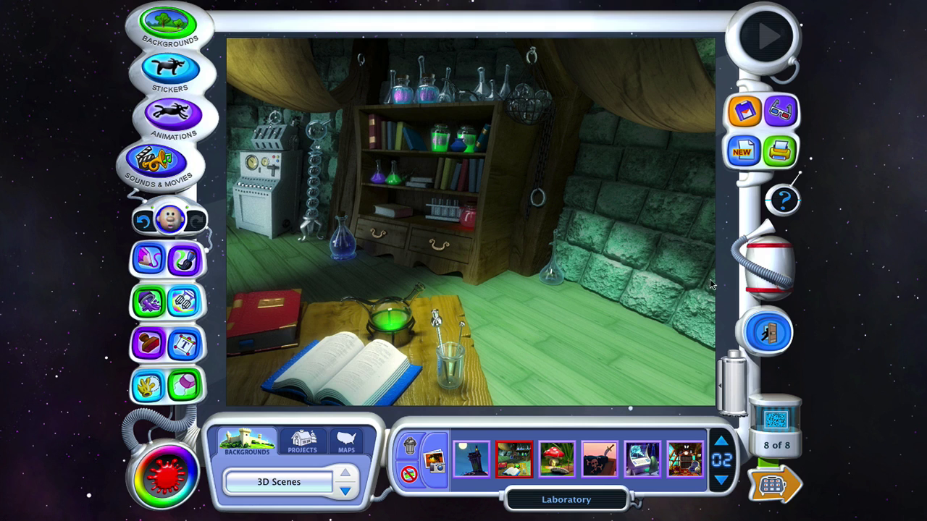
{"action": "left_click", "coordinate": [757, 279]}
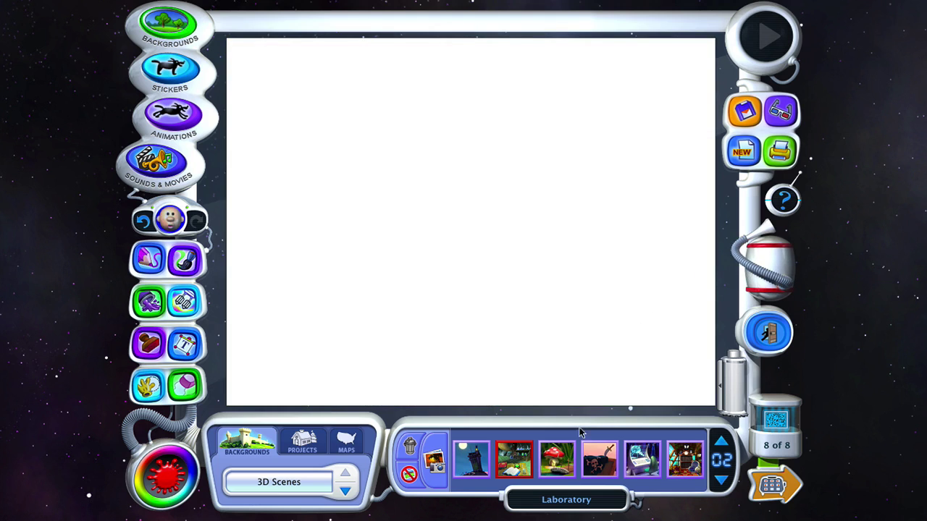
{"action": "left_click_drag", "start_coordinate": [556, 460], "coordinate": [479, 287]}
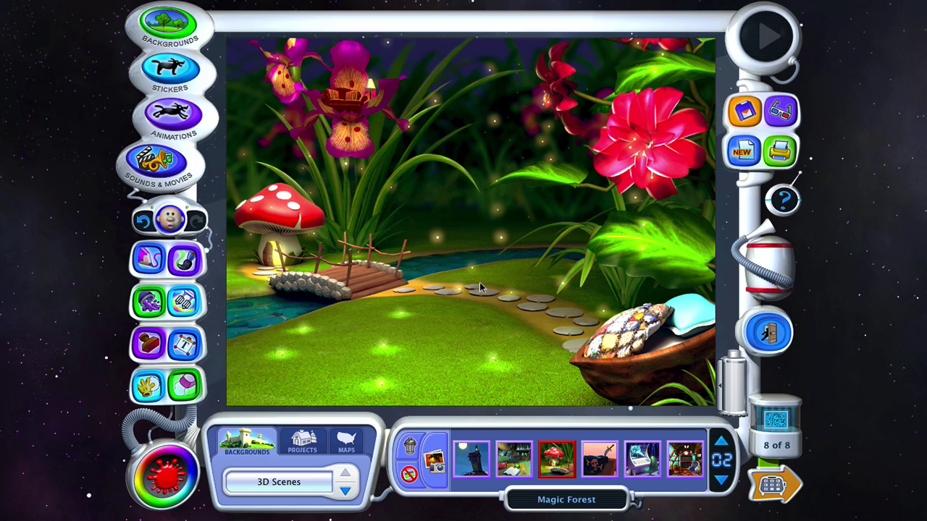
Step: Add the orange bee and Feisty Bug stickers from the Bugs collection to the forest
{"action": "left_click", "coordinate": [170, 68]}
{"action": "left_click_drag", "start_coordinate": [471, 460], "coordinate": [345, 185]}
{"action": "left_click_drag", "start_coordinate": [642, 458], "coordinate": [482, 351]}
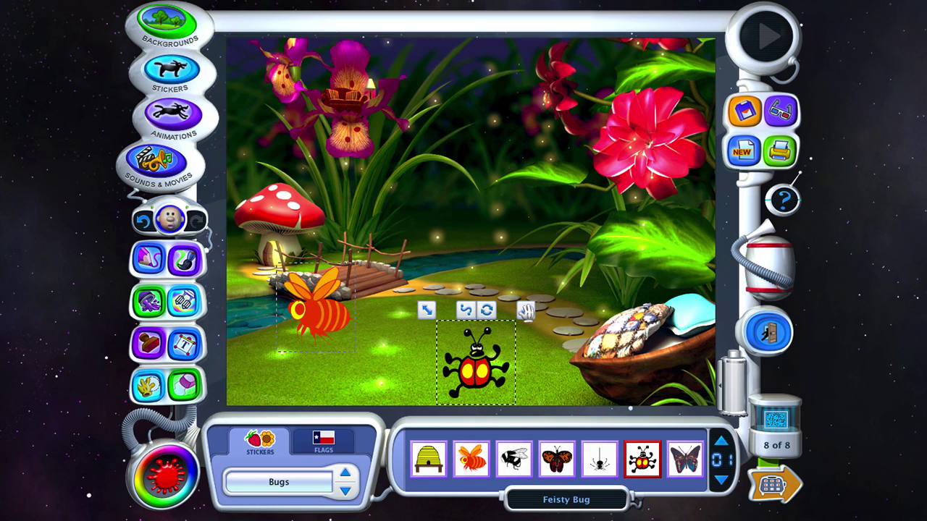
{"action": "left_click", "coordinate": [324, 324]}
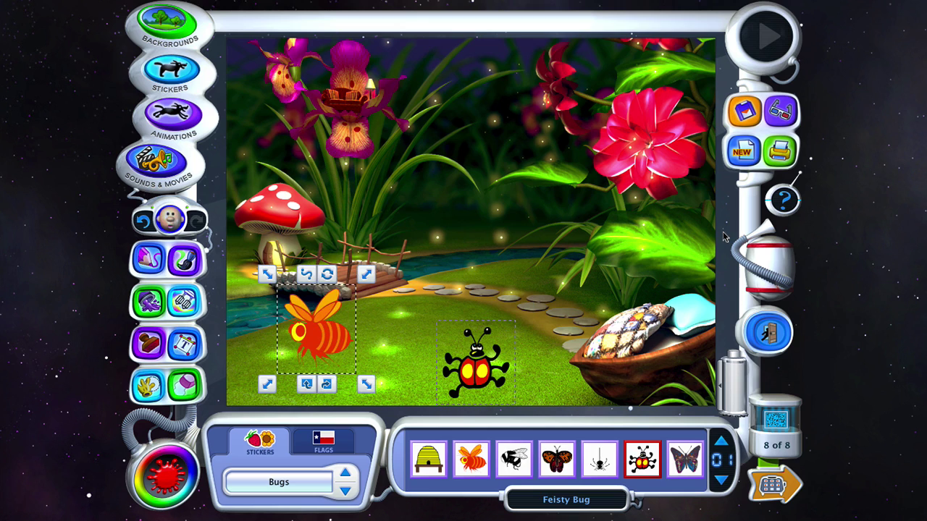
Step: Add the animated Bee character and shift it further left
{"action": "left_click", "coordinate": [186, 116]}
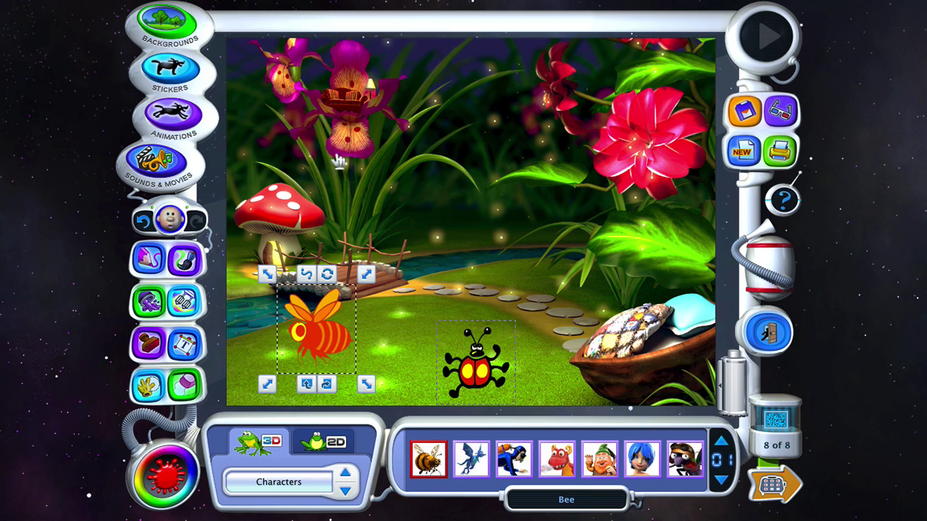
{"action": "left_click_drag", "start_coordinate": [443, 467], "coordinate": [507, 150]}
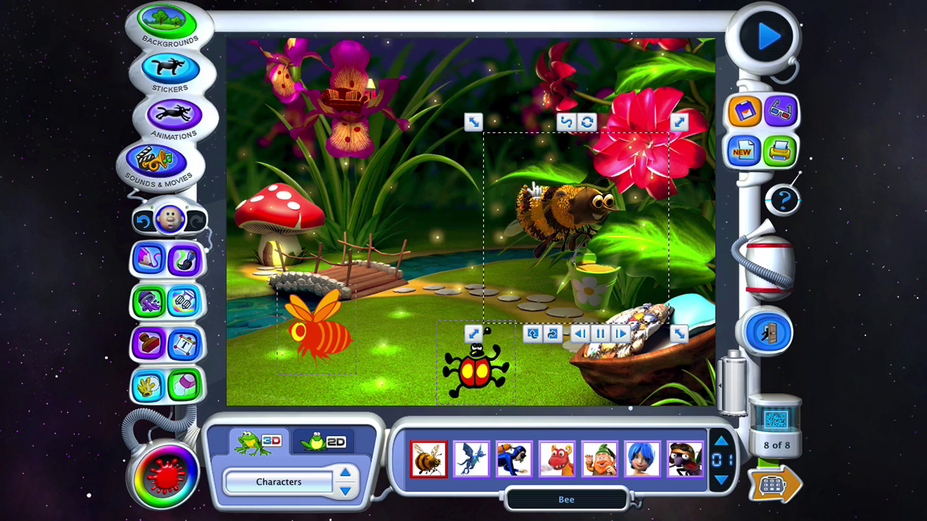
{"action": "left_click_drag", "start_coordinate": [530, 188], "coordinate": [421, 192]}
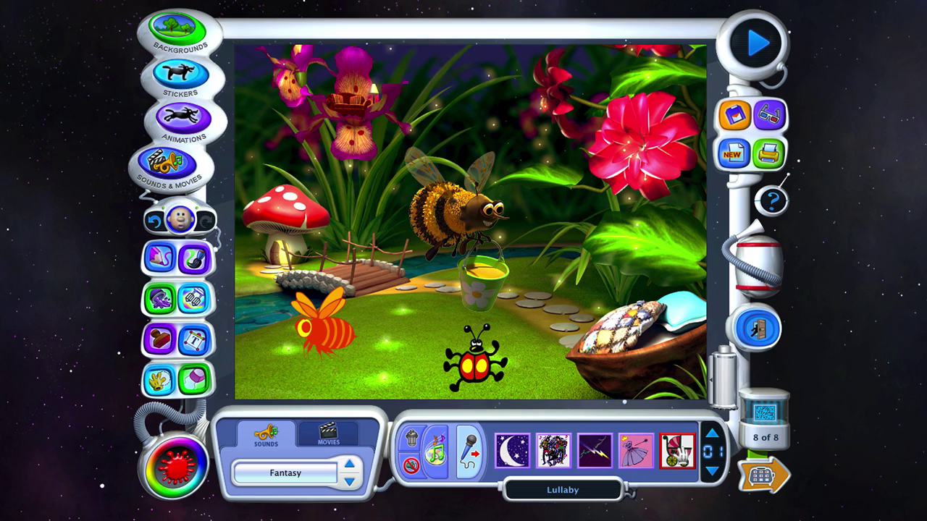
Step: Attach the Lullaby sound, preview the picture, and add it as slide 01 (KidPix14)
{"action": "left_click_drag", "start_coordinate": [677, 450], "coordinate": [566, 353]}
{"action": "left_click", "coordinate": [756, 44]}
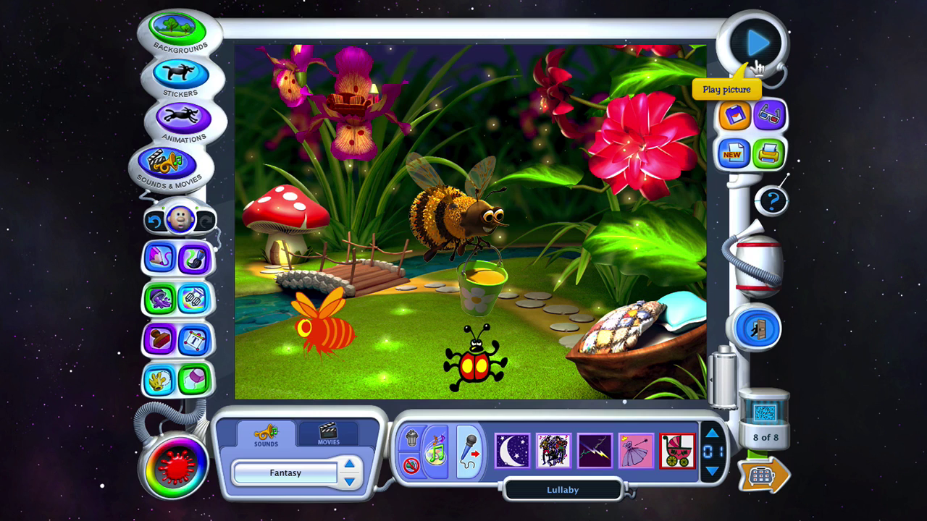
{"action": "left_click", "coordinate": [757, 65]}
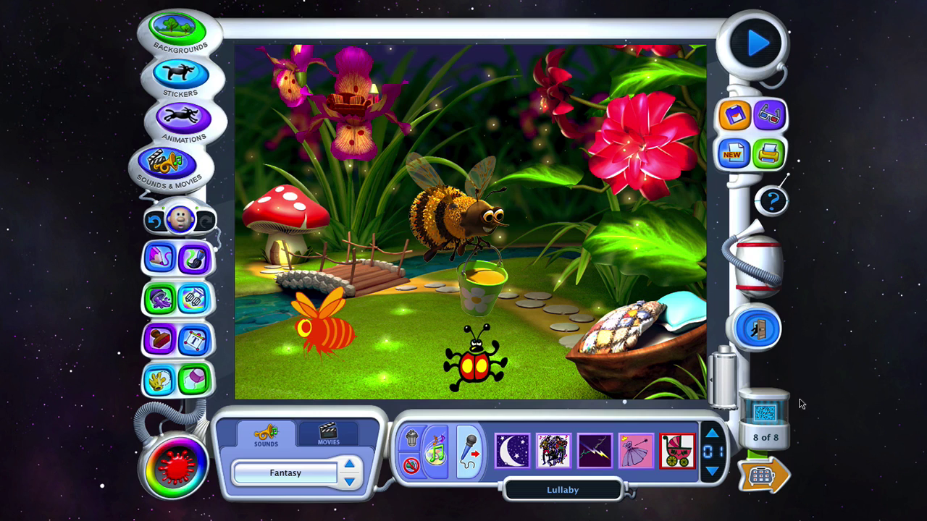
{"action": "left_click", "coordinate": [765, 411]}
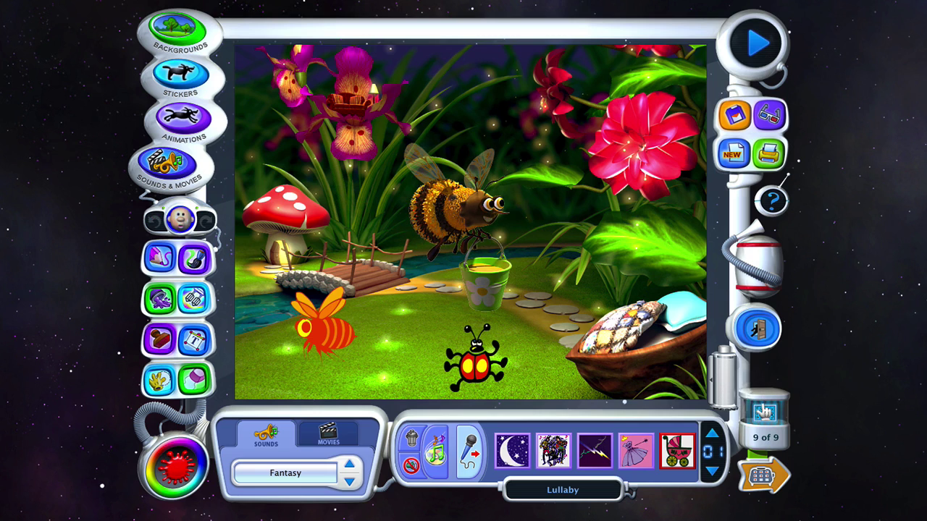
{"action": "left_click", "coordinate": [761, 477]}
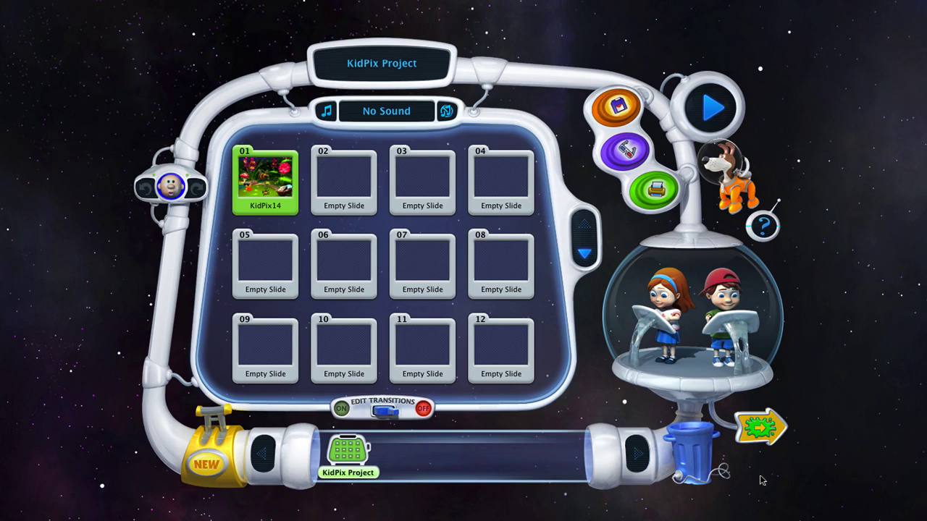
Step: Go from the KidPix Project slide show back to the paint editor
{"action": "mouse_move", "coordinate": [269, 189]}
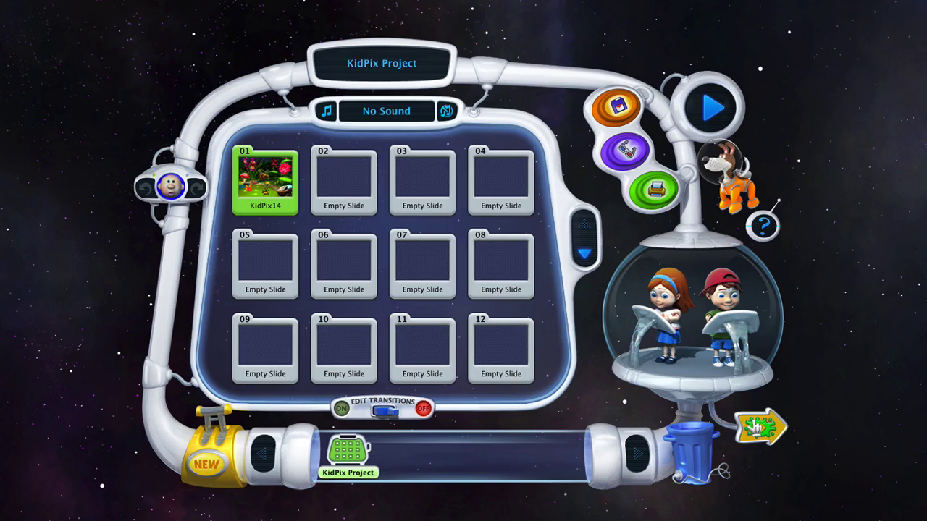
{"action": "left_click", "coordinate": [753, 428]}
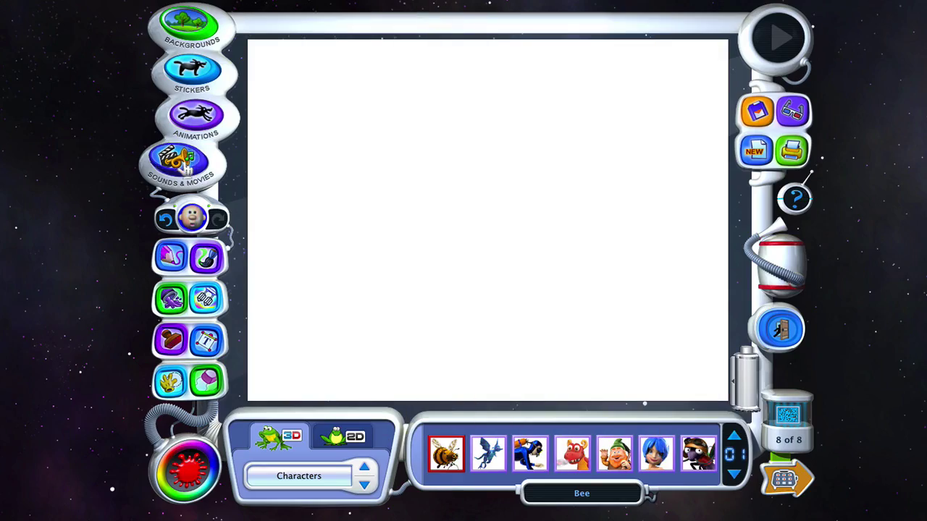
Step: Cancel the movie import and place the Falling Leaves movie as the picture's background
{"action": "left_click", "coordinate": [182, 162]}
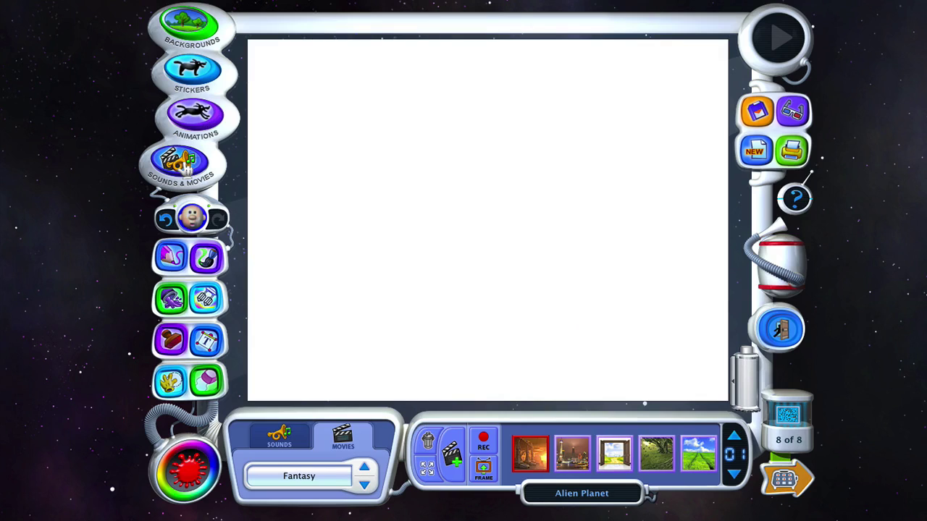
{"action": "left_click", "coordinate": [452, 456]}
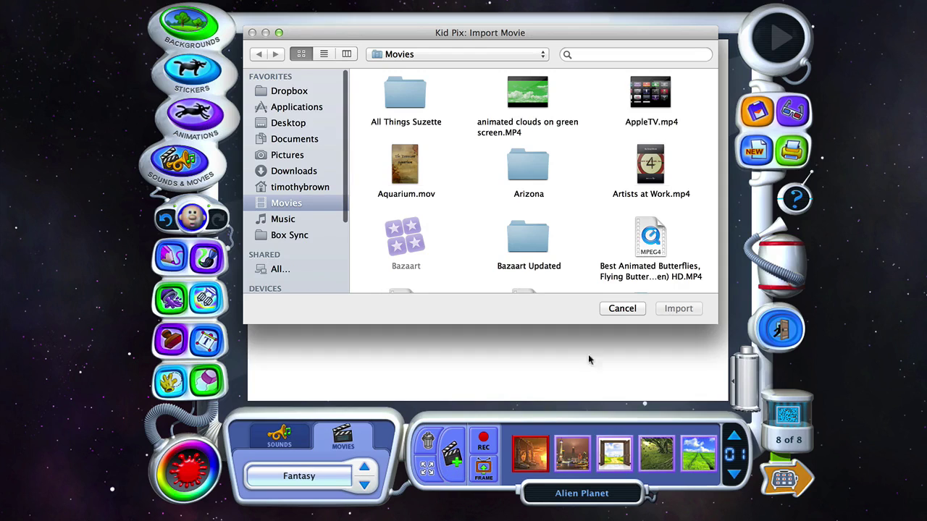
{"action": "left_click", "coordinate": [620, 309]}
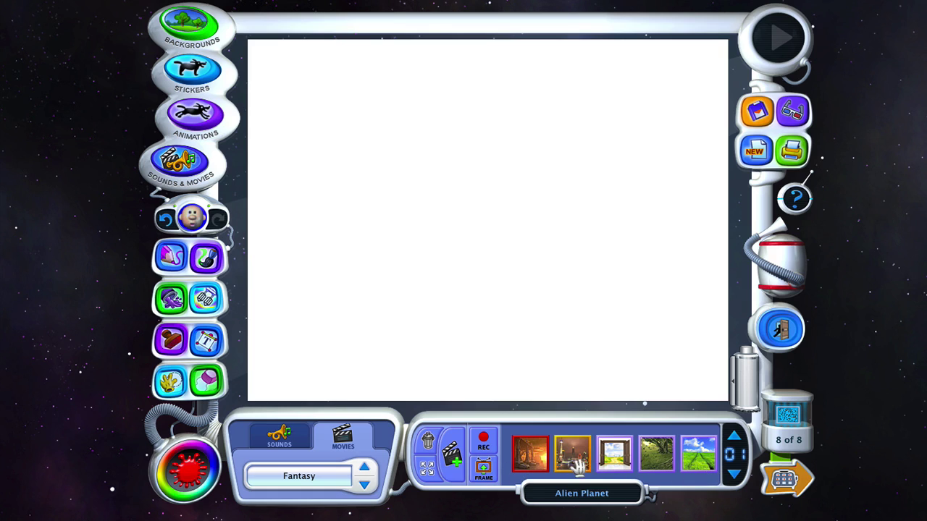
{"action": "left_click_drag", "start_coordinate": [656, 459], "coordinate": [485, 270]}
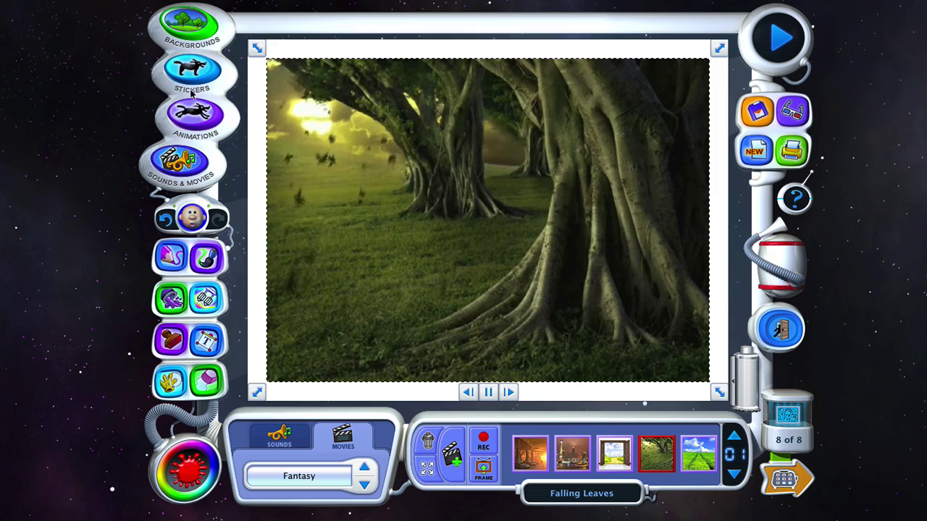
{"action": "left_click", "coordinate": [194, 115]}
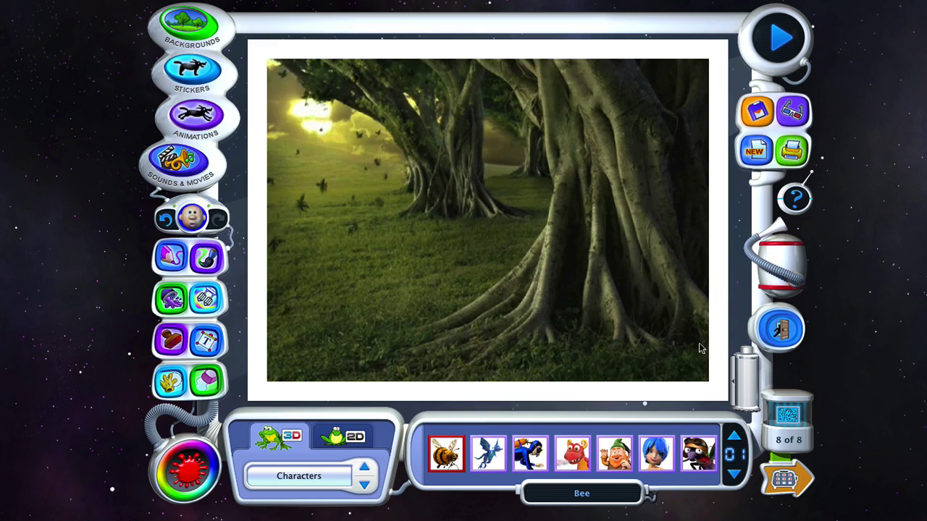
Step: Add Little Fairy from characters page 02, enlarge and lower her, then preview
{"action": "left_click", "coordinate": [735, 475]}
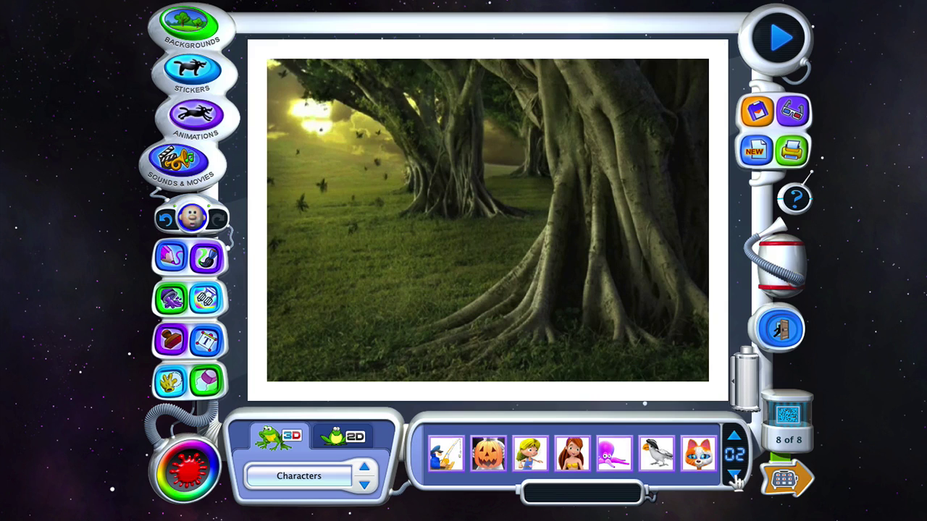
{"action": "left_click_drag", "start_coordinate": [529, 453], "coordinate": [380, 248]}
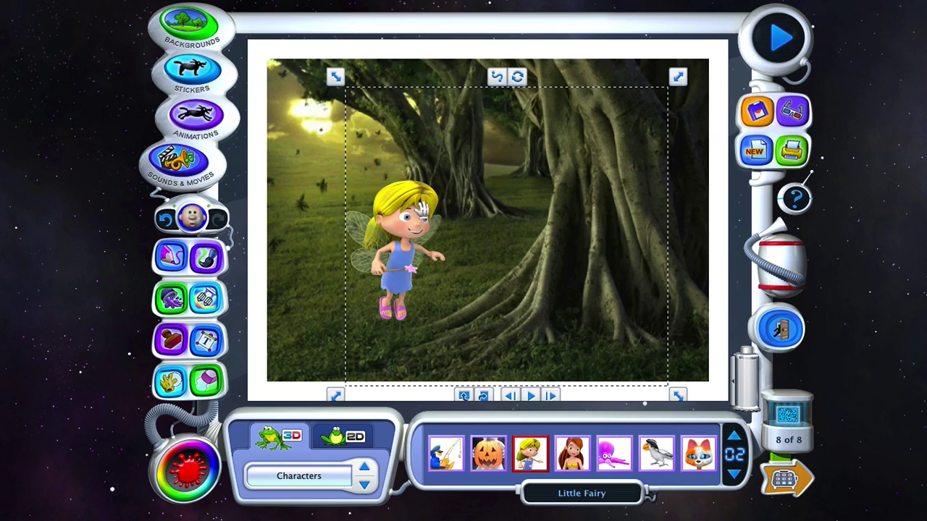
{"action": "left_click_drag", "start_coordinate": [677, 76], "coordinate": [723, 33]}
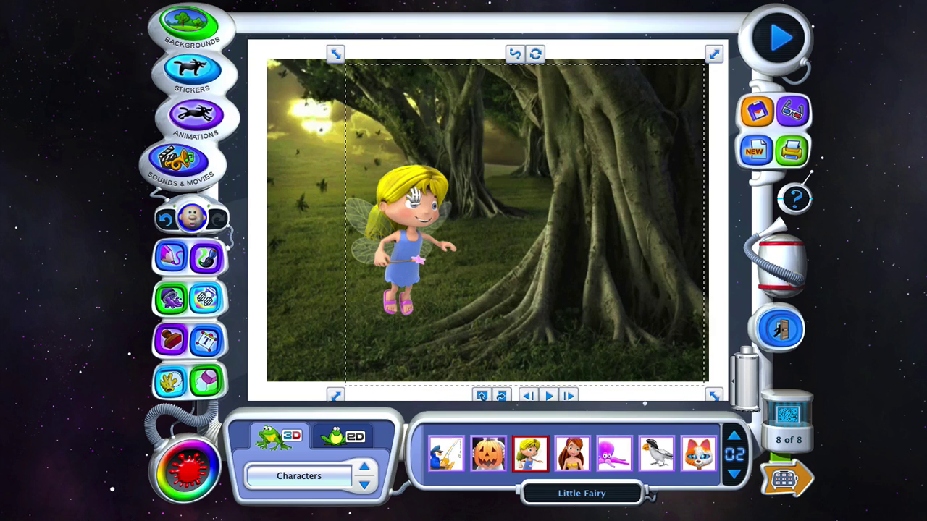
{"action": "left_click_drag", "start_coordinate": [412, 219], "coordinate": [410, 239]}
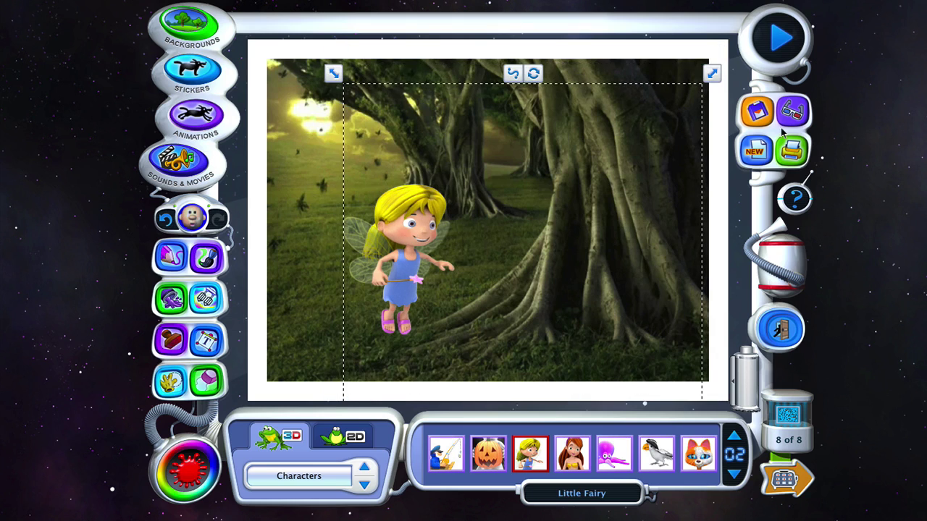
{"action": "left_click", "coordinate": [779, 41]}
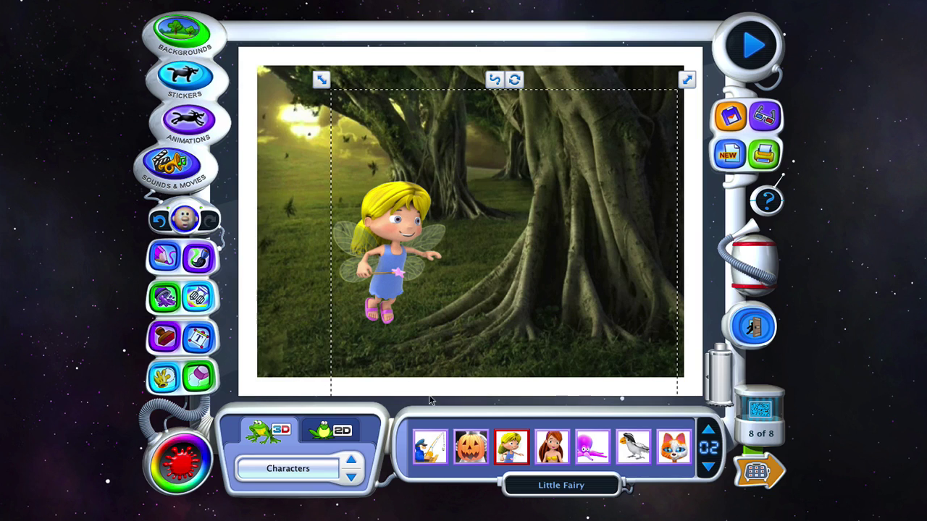
Step: Add the fairy picture as slide 02 (KidPix15), check it, and return to the editor
{"action": "left_click", "coordinate": [762, 409]}
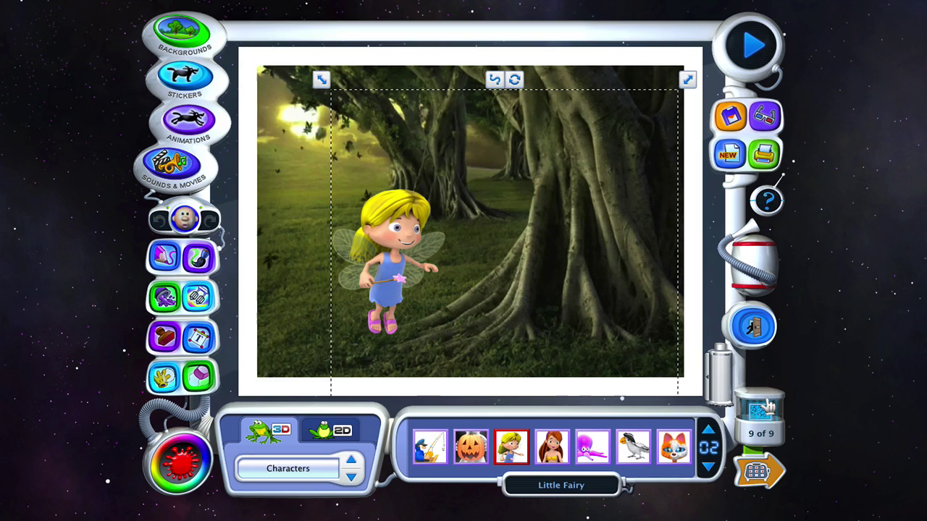
{"action": "left_click", "coordinate": [767, 486]}
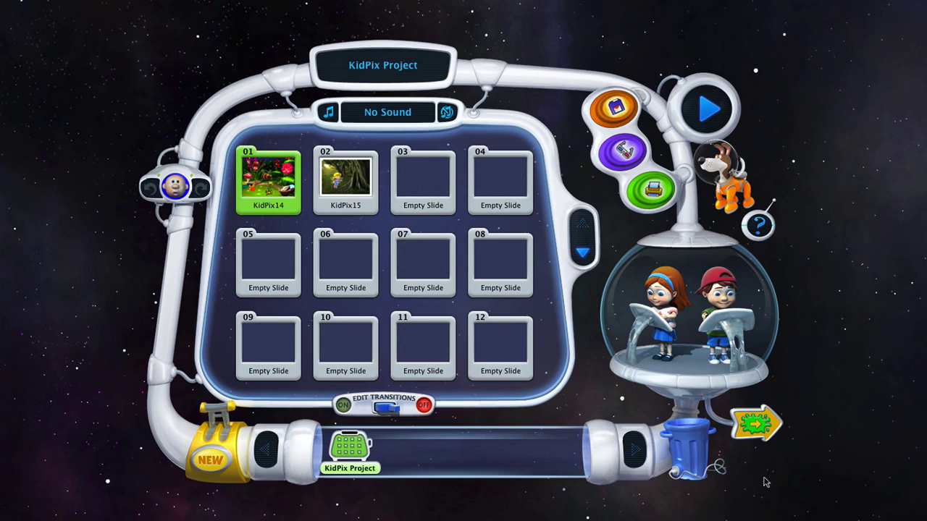
{"action": "left_click", "coordinate": [757, 424]}
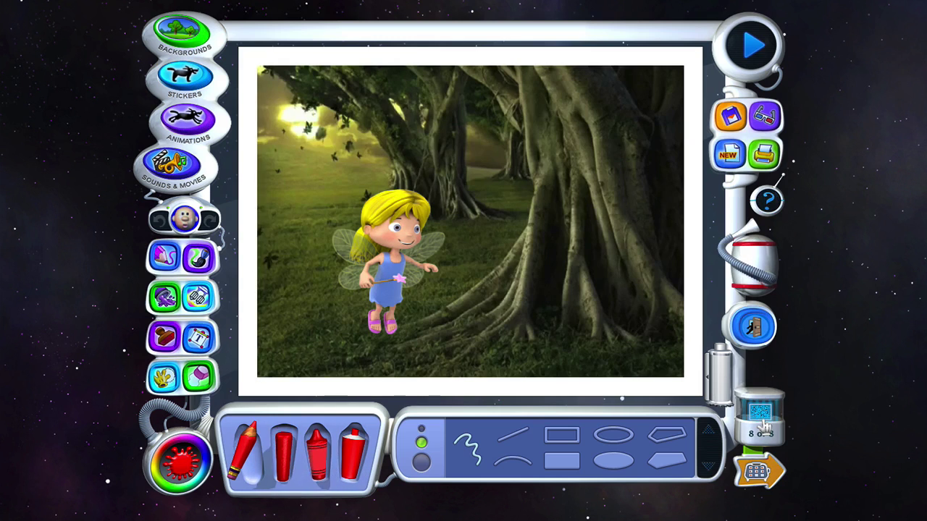
Step: Start a new picture and set the Active category's Park scene as its background
{"action": "left_click", "coordinate": [185, 78]}
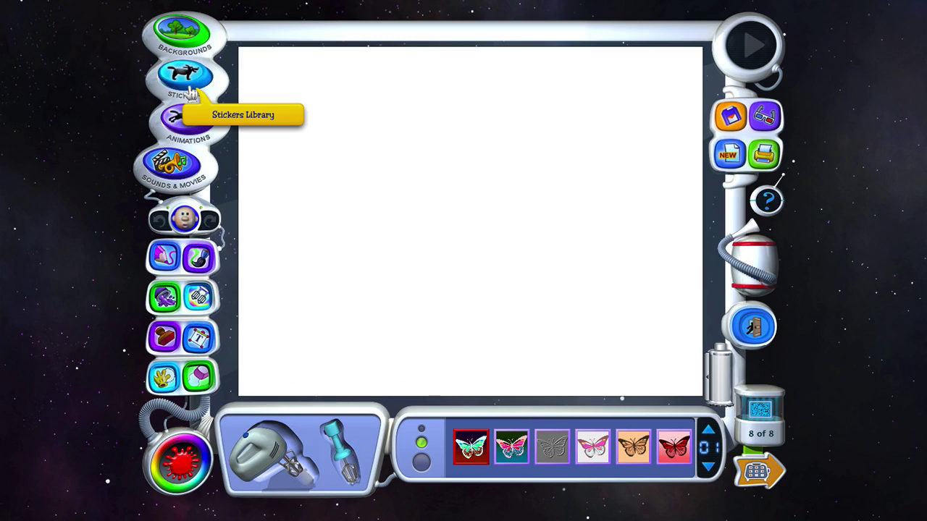
{"action": "left_click", "coordinate": [183, 35]}
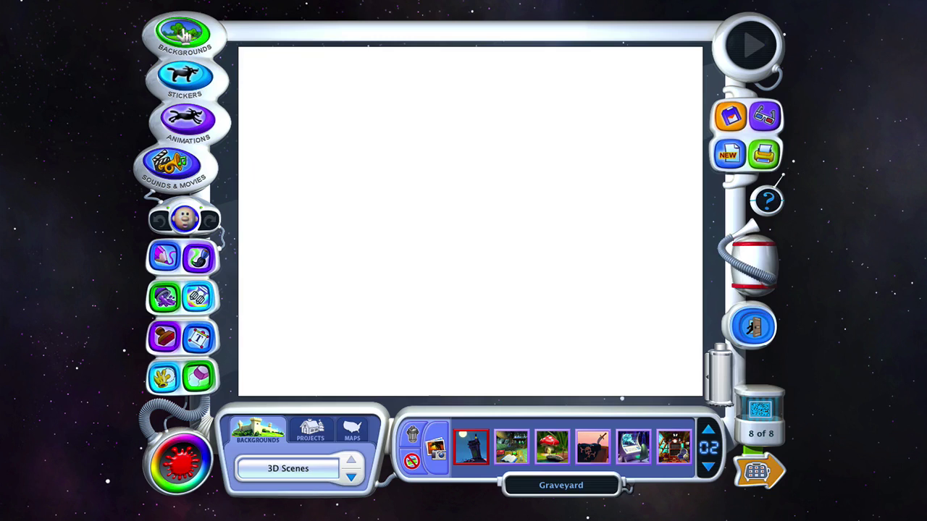
{"action": "left_click", "coordinate": [351, 480]}
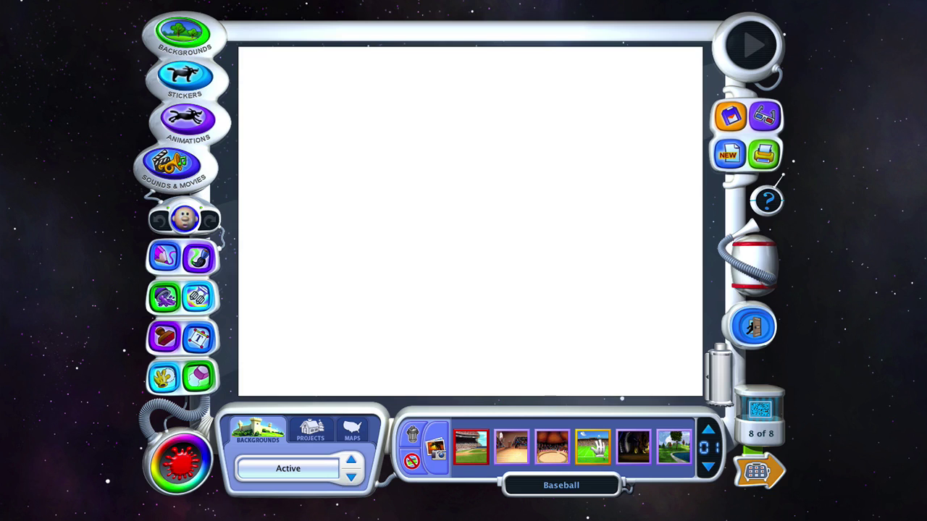
{"action": "left_click_drag", "start_coordinate": [673, 449], "coordinate": [480, 287]}
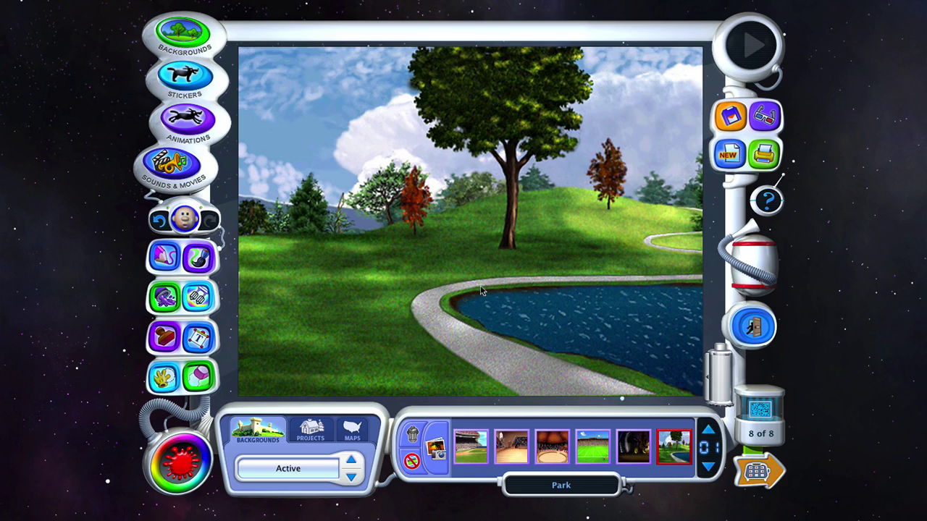
{"action": "left_click", "coordinate": [209, 297]}
Step: Recolour the park purple with a Mixer effect and paint sampled-purple blobs over the brown pond
{"action": "left_click", "coordinate": [511, 449]}
{"action": "left_click", "coordinate": [484, 243]}
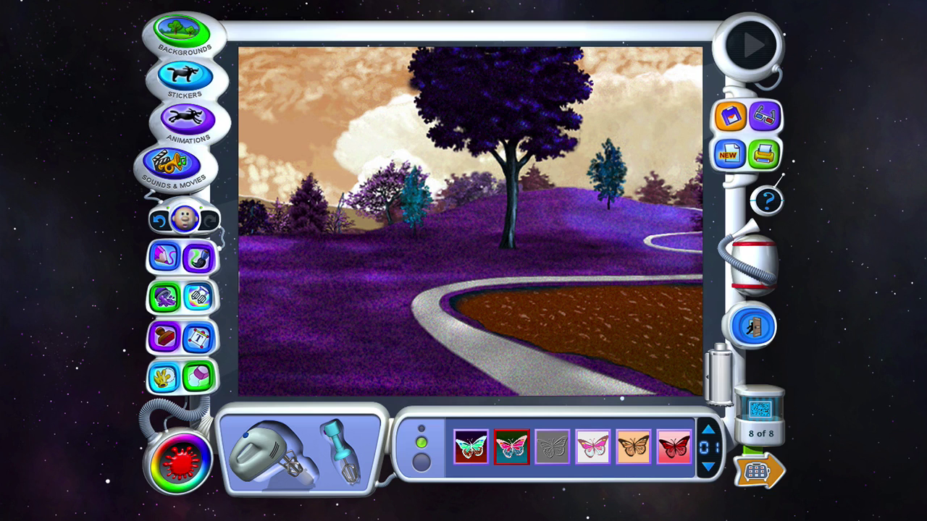
{"action": "left_click", "coordinate": [201, 259]}
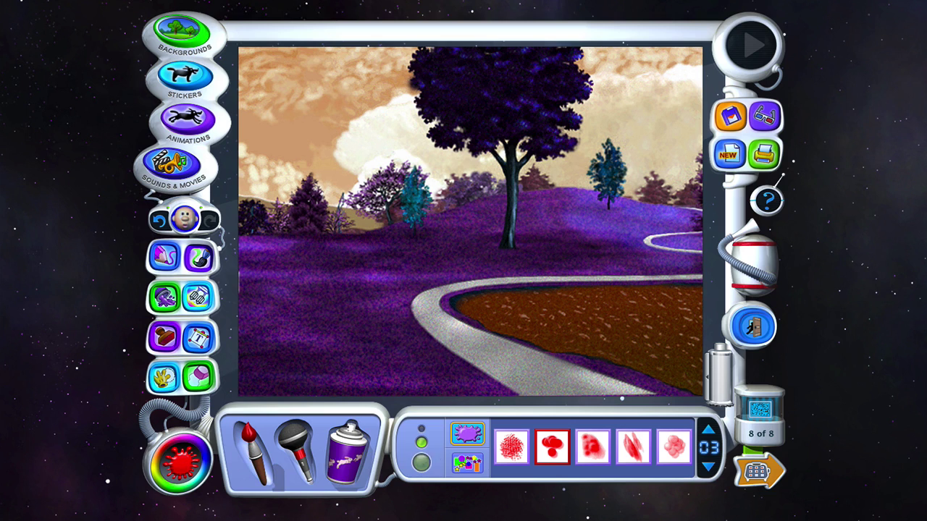
{"action": "left_click", "coordinate": [205, 474]}
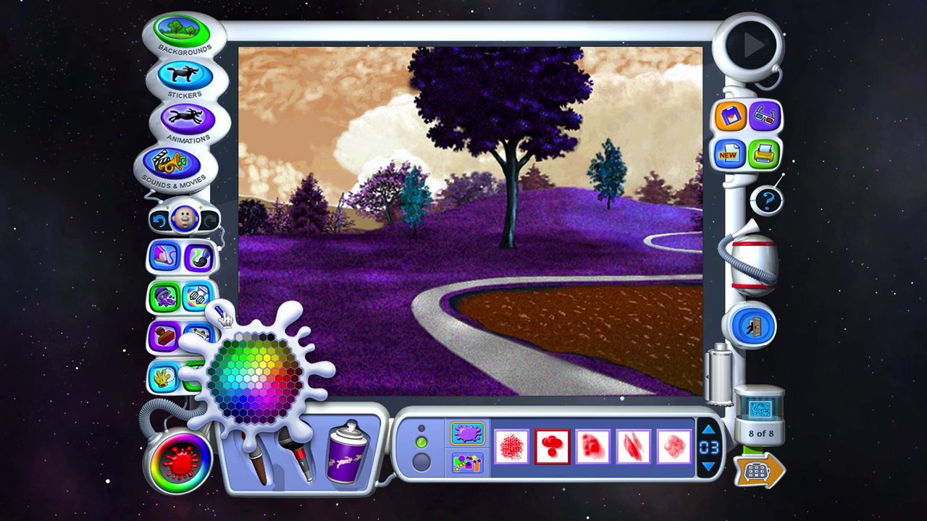
{"action": "left_click", "coordinate": [223, 314]}
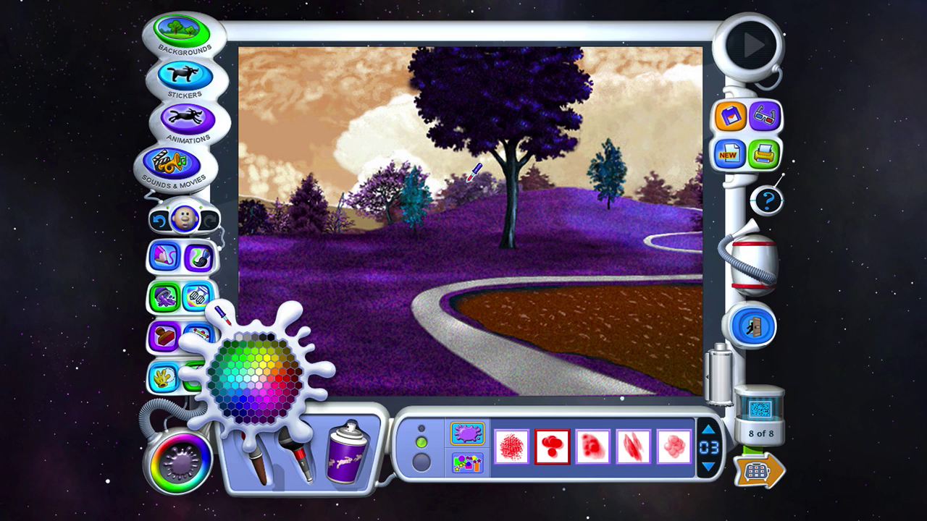
{"action": "left_click", "coordinate": [585, 212]}
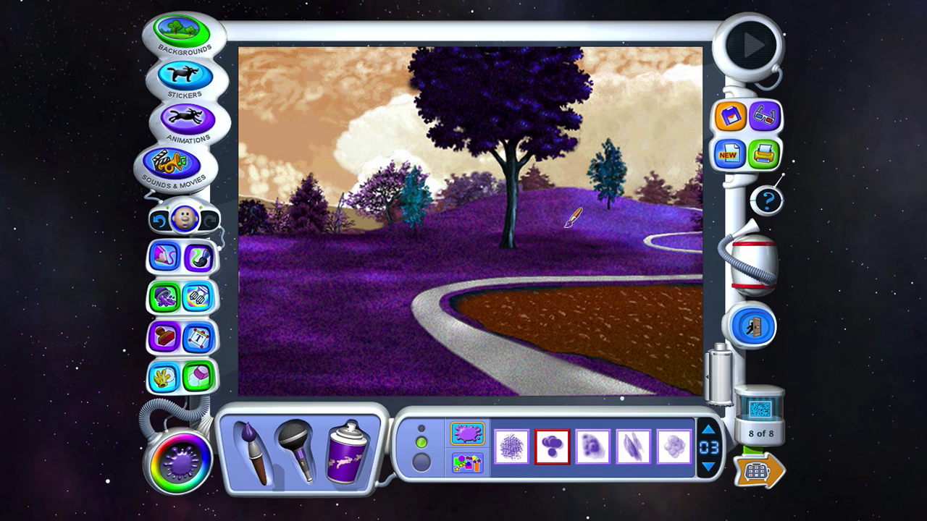
{"action": "mouse_move", "coordinate": [492, 292]}
{"action": "left_mouse_down"}
{"action": "mouse_move", "coordinate": [536, 301]}
{"action": "mouse_move", "coordinate": [545, 328]}
{"action": "mouse_move", "coordinate": [601, 316]}
{"action": "mouse_move", "coordinate": [581, 307]}
{"action": "mouse_move", "coordinate": [662, 354]}
{"action": "mouse_move", "coordinate": [656, 378]}
{"action": "mouse_move", "coordinate": [701, 303]}
{"action": "mouse_move", "coordinate": [707, 363]}
{"action": "mouse_move", "coordinate": [681, 313]}
{"action": "mouse_move", "coordinate": [554, 318]}
{"action": "mouse_move", "coordinate": [489, 305]}
{"action": "mouse_move", "coordinate": [574, 301]}
{"action": "mouse_move", "coordinate": [551, 343]}
{"action": "mouse_move", "coordinate": [660, 346]}
{"action": "left_mouse_up"}
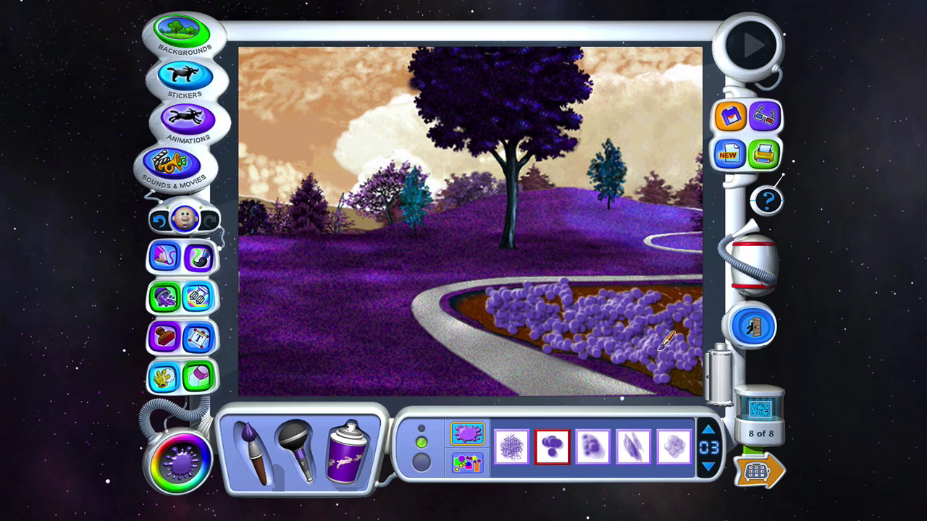
Step: Place the Small Mermaid sticker left of the tree, then open the slide show showing slide 03
{"action": "left_click", "coordinate": [194, 88]}
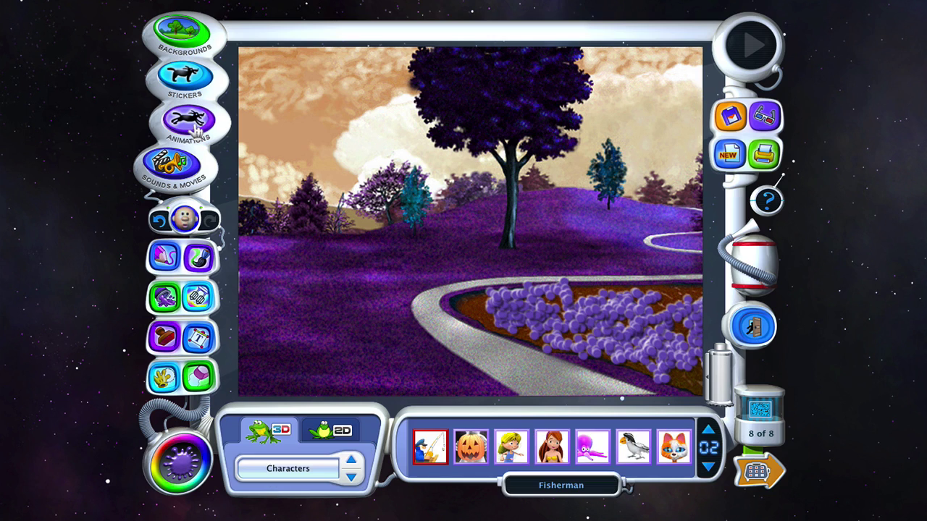
{"action": "left_click", "coordinate": [708, 467]}
{"action": "left_click", "coordinate": [633, 447]}
{"action": "left_click", "coordinate": [366, 243]}
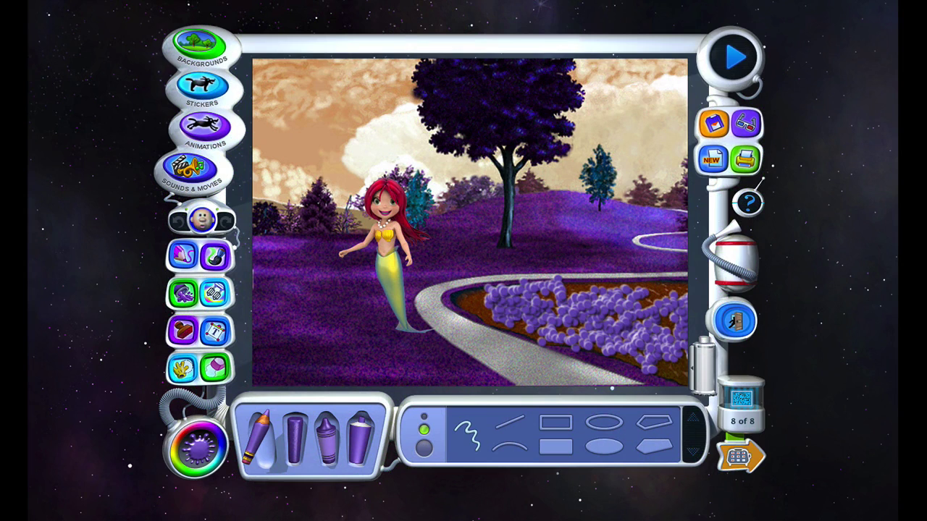
{"action": "left_click", "coordinate": [742, 455]}
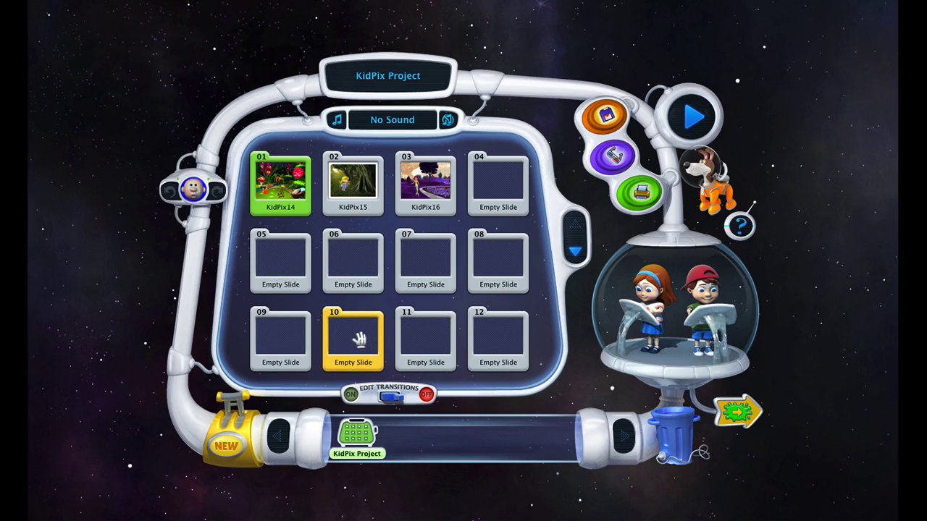
Step: Turn on transition editing and give slide 01 the Explode transition
{"action": "left_click", "coordinate": [351, 395]}
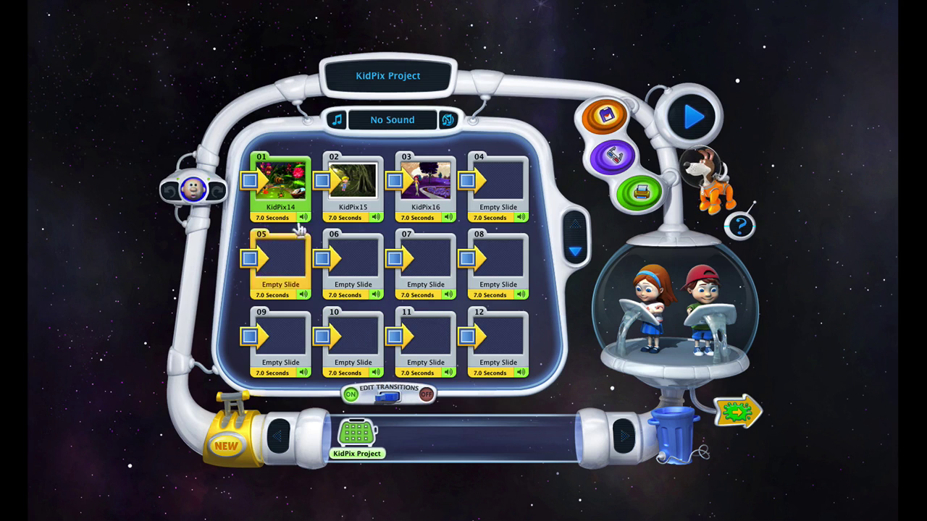
{"action": "left_click", "coordinate": [247, 182]}
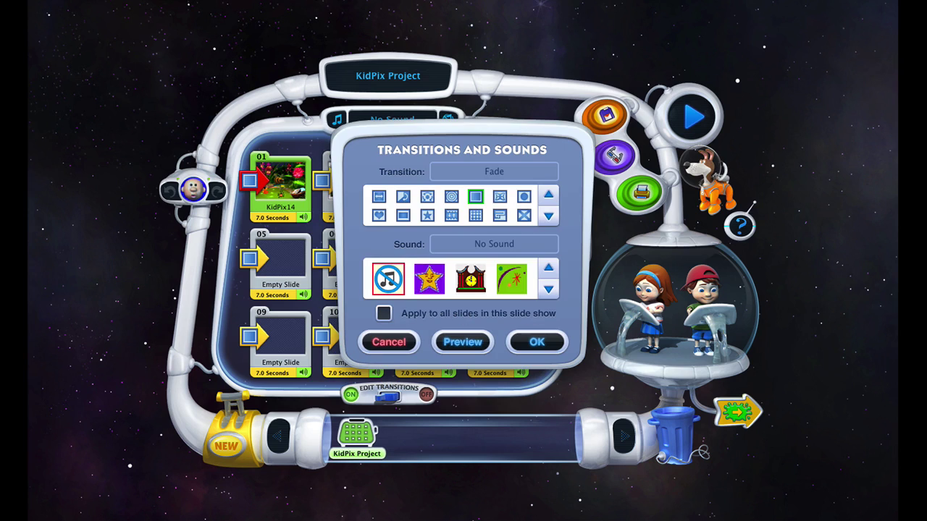
{"action": "left_click", "coordinate": [451, 196]}
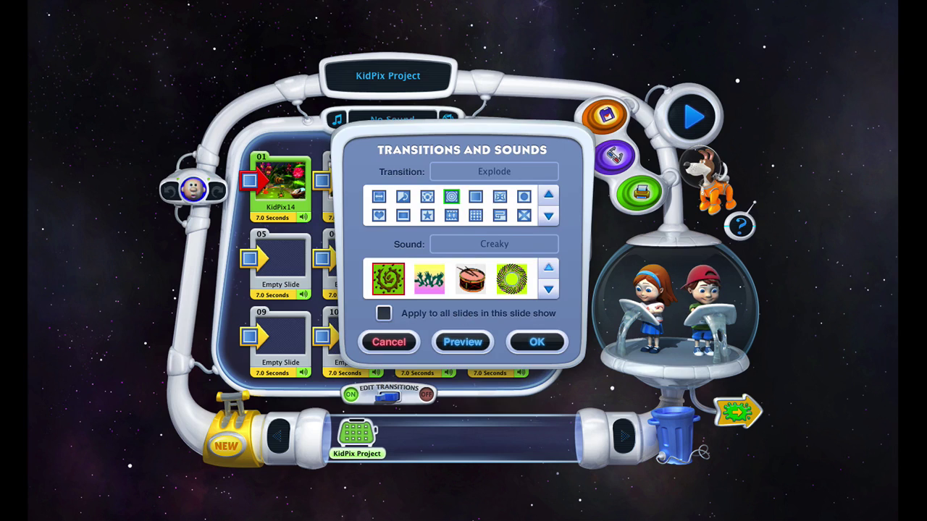
{"action": "left_click", "coordinate": [539, 343]}
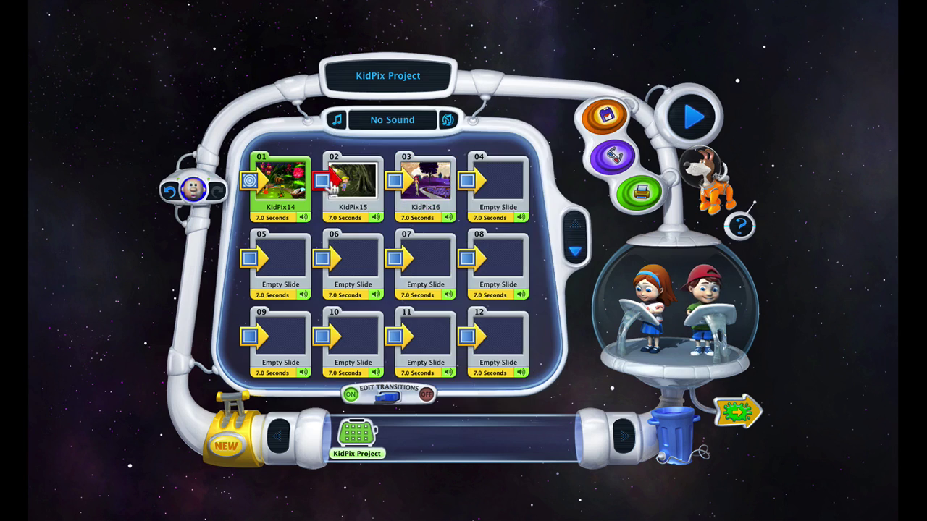
Step: Give slide 02 the Open Sesame transition and bring up the iTunes song import
{"action": "left_click", "coordinate": [321, 181]}
{"action": "left_click", "coordinate": [524, 215]}
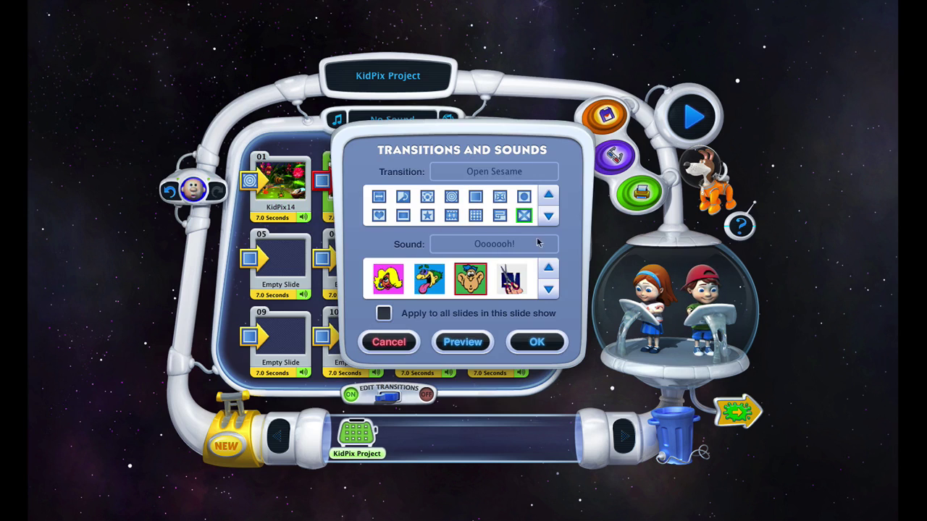
{"action": "left_click", "coordinate": [539, 343]}
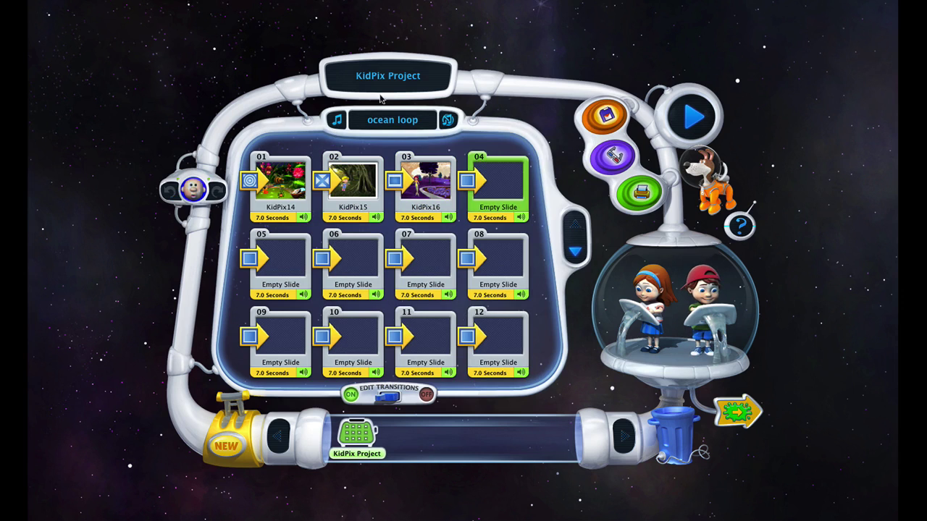
{"action": "left_click", "coordinate": [336, 121]}
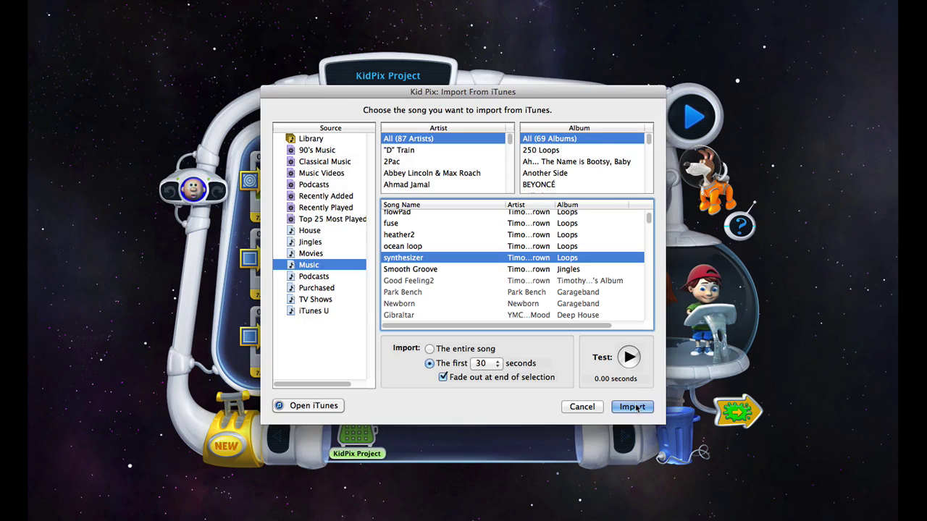
Step: Import the synthesizer song as the slide show's background music
{"action": "left_click", "coordinate": [631, 407]}
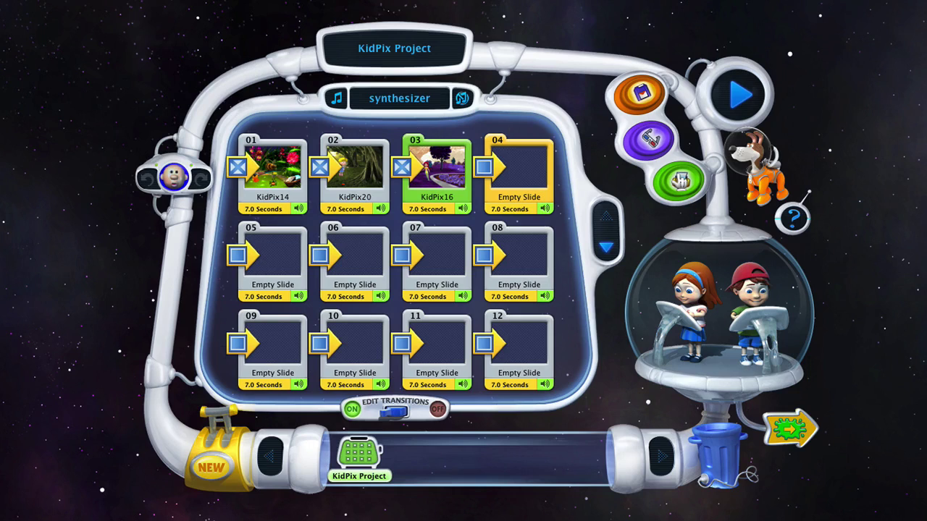
Step: Bring up the print settings for the slides
{"action": "left_click", "coordinate": [681, 179]}
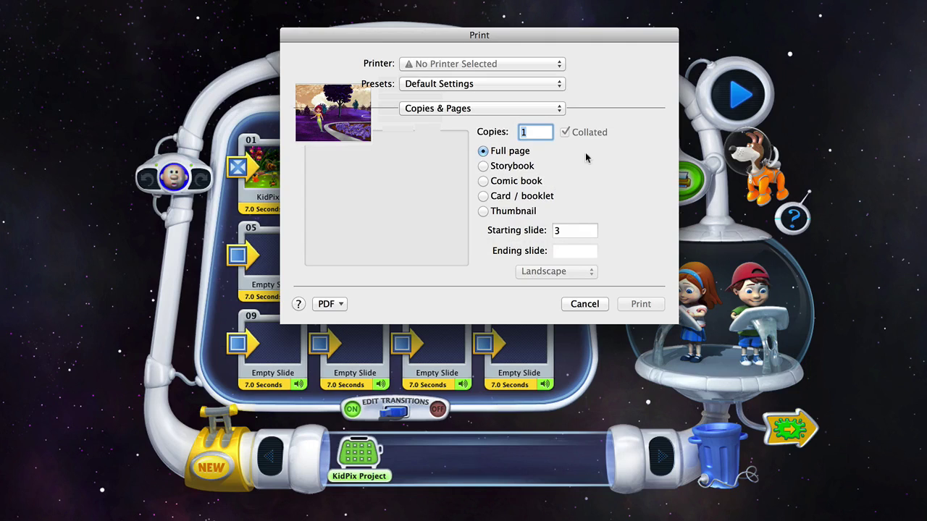
Step: Switch the print layout to Card / booklet, dismiss the PDF menu, and cancel printing
{"action": "left_click", "coordinate": [483, 167]}
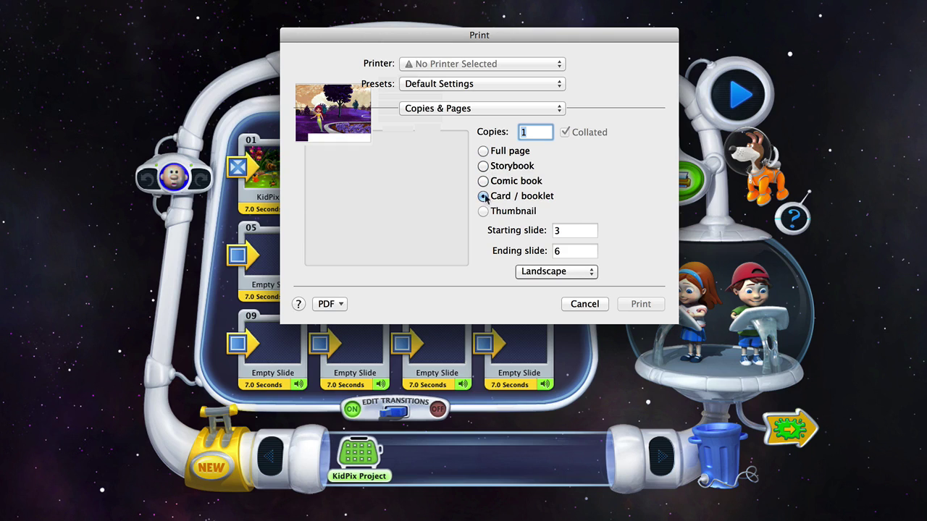
{"action": "left_click", "coordinate": [340, 304]}
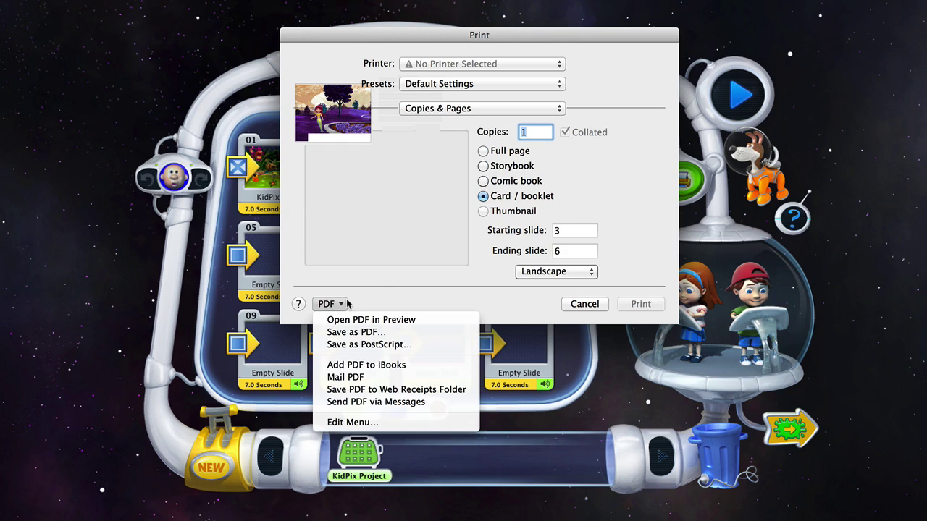
{"action": "left_click", "coordinate": [456, 245]}
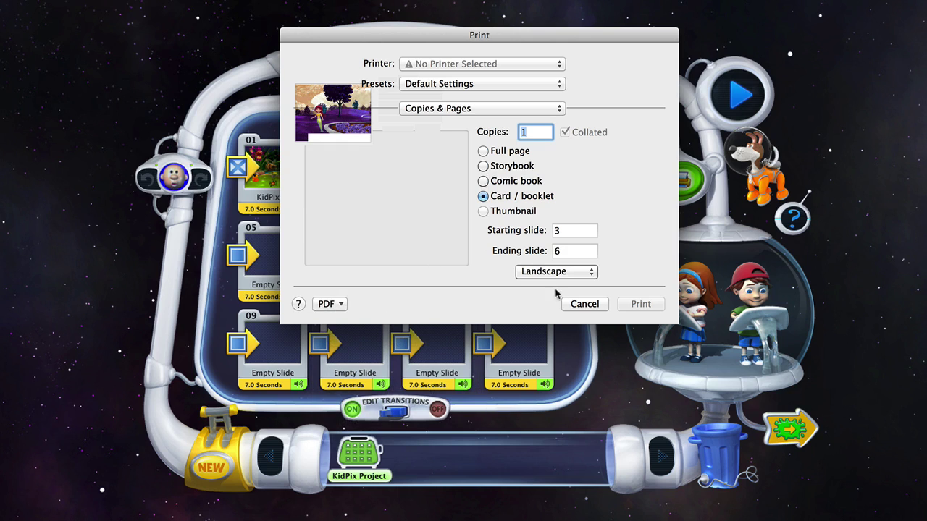
{"action": "left_click", "coordinate": [568, 308]}
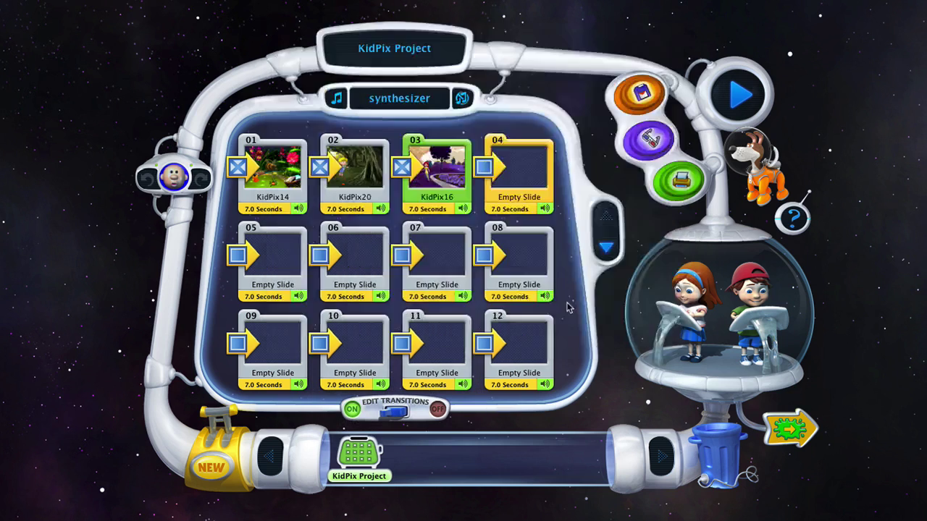
Step: Export the slide show as KidPix Project.mov with 3D stereographic effects unchecked
{"action": "left_click", "coordinate": [650, 146]}
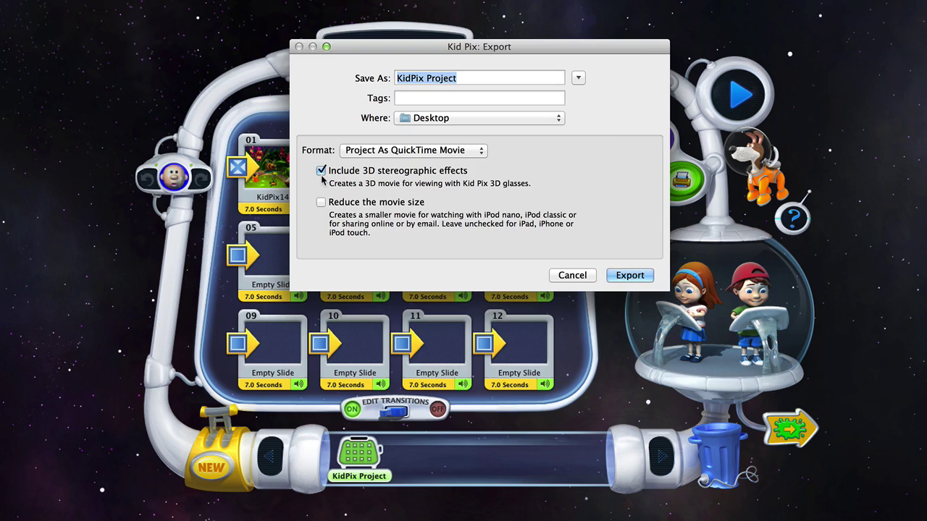
{"action": "left_click", "coordinate": [320, 171]}
{"action": "left_click", "coordinate": [634, 277]}
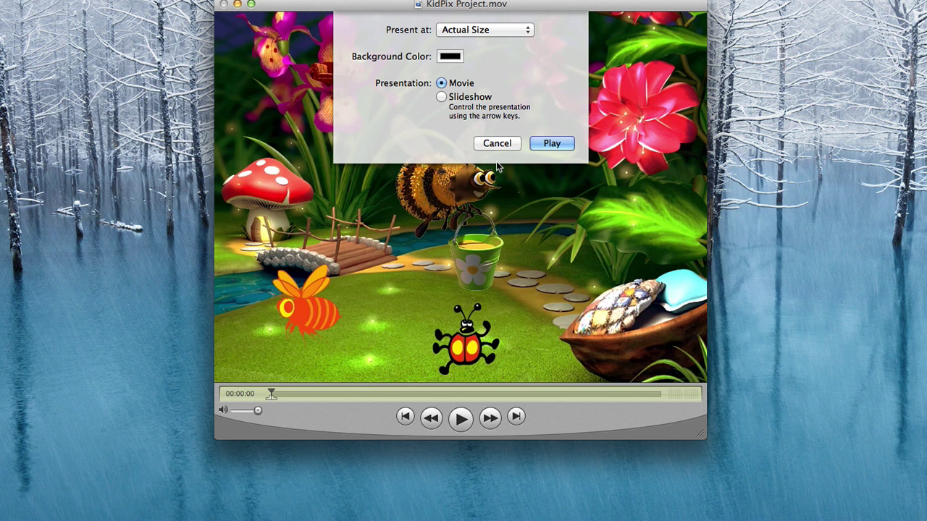
Step: Play KidPix Project.mov with Movie selected in the Present dialog
{"action": "left_click", "coordinate": [553, 143]}
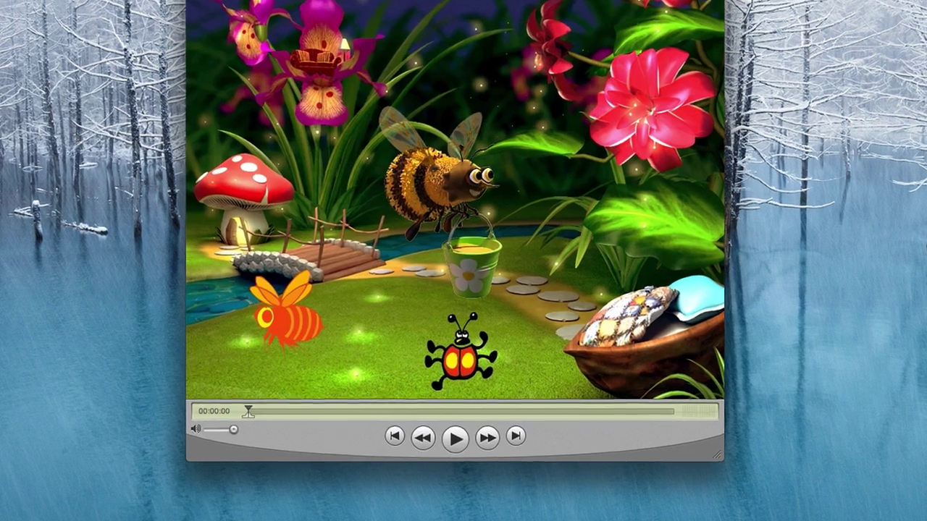